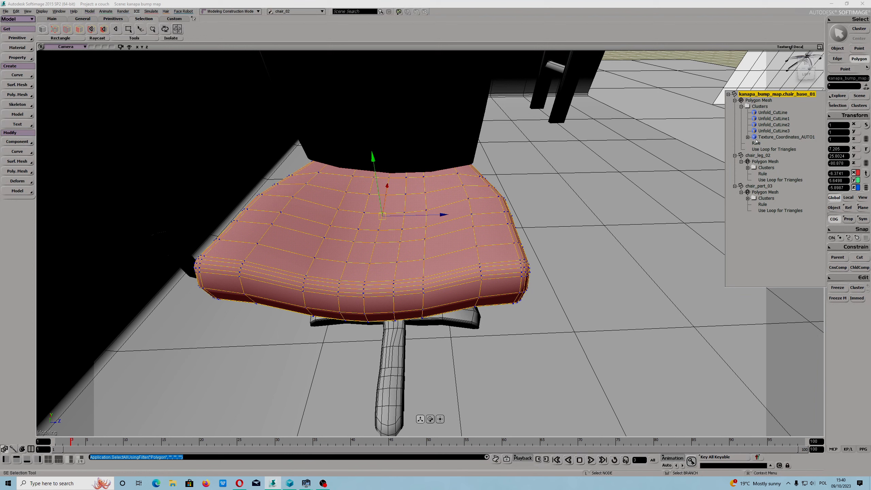
- Open the Material Manager and assign the kanapa1 material to the selected chair seat polygons
key(Escape)
click(106, 11)
mouse_move(123, 11)
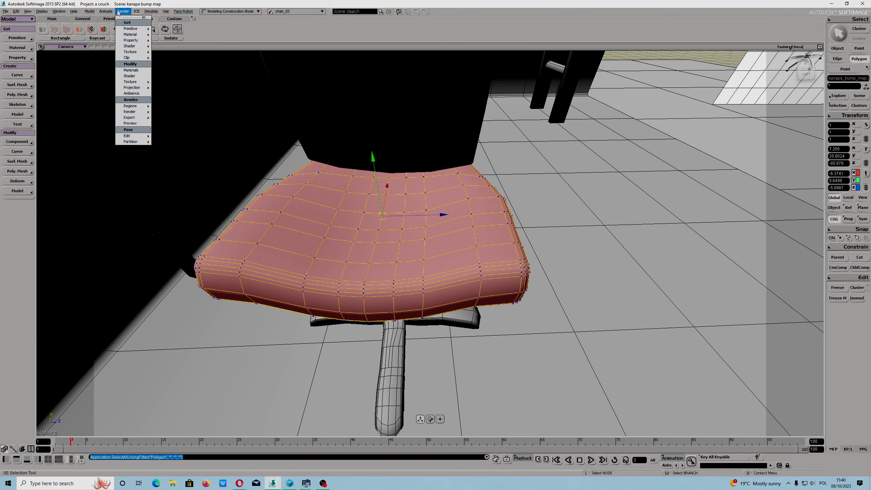
click(136, 71)
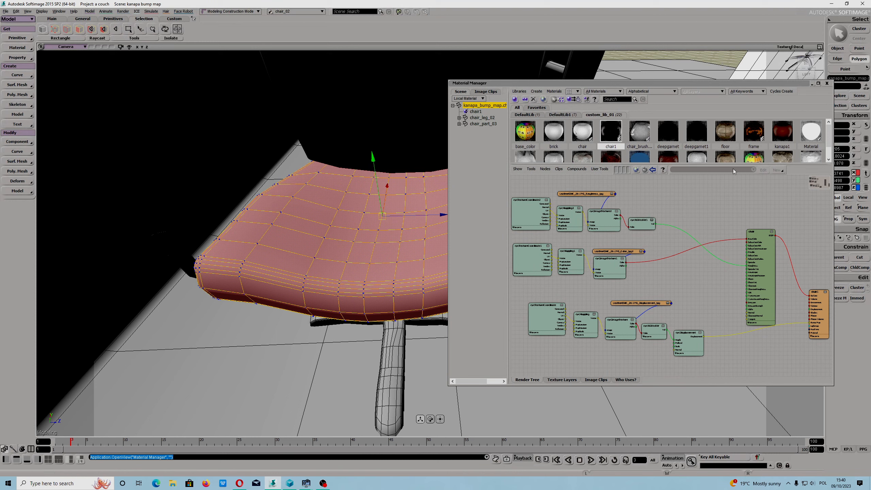
drag(734, 171, 734, 218)
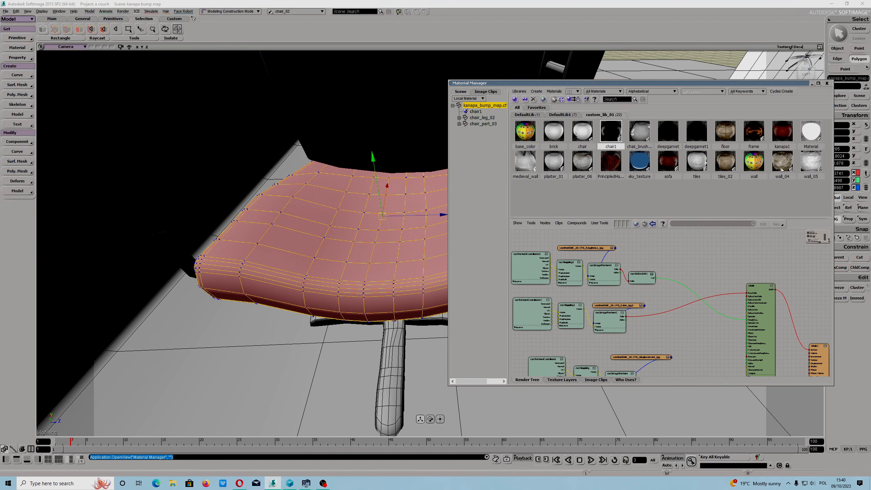
click(783, 137)
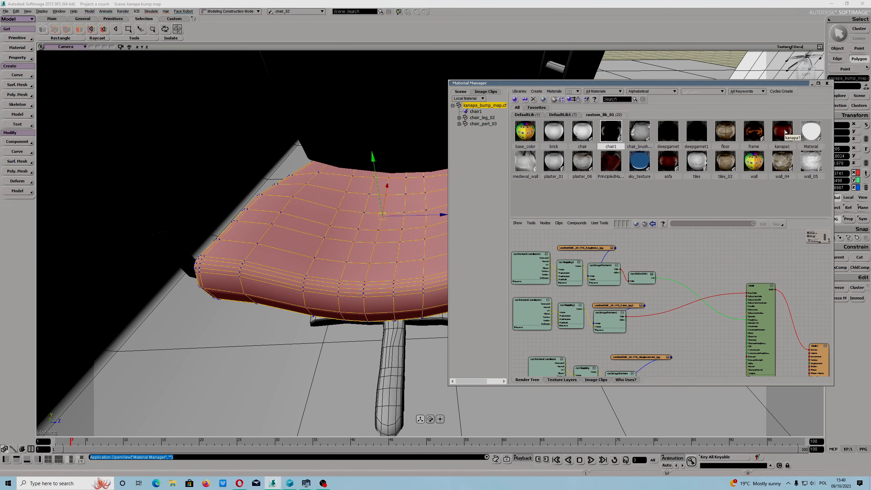
click(575, 100)
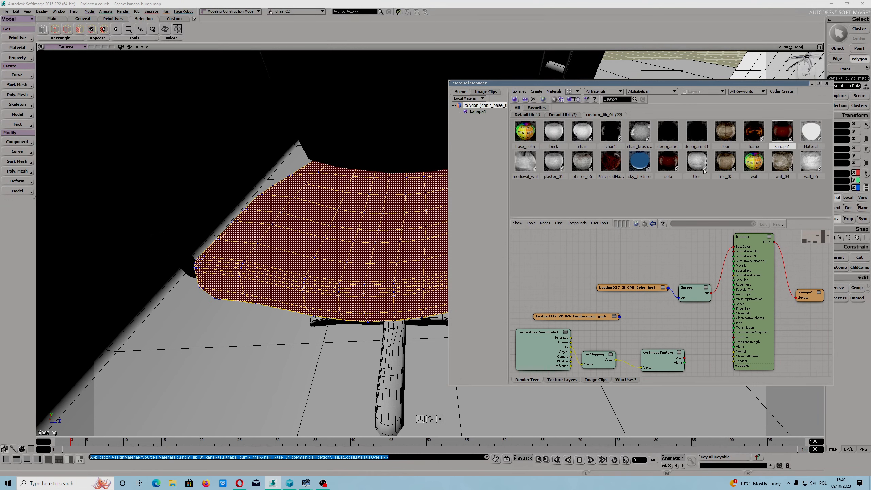
- Assign the sofa material to the seat's polygon cluster and preview it with a render region over one side of the seat
click(669, 165)
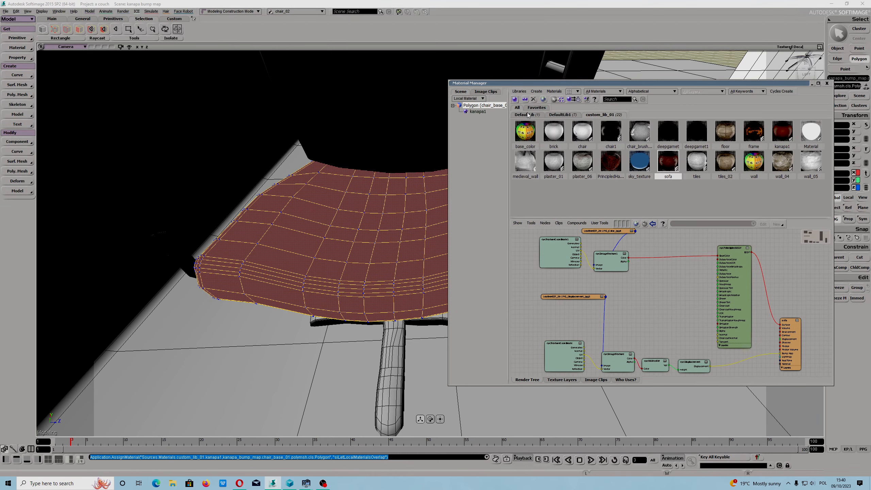
click(574, 100)
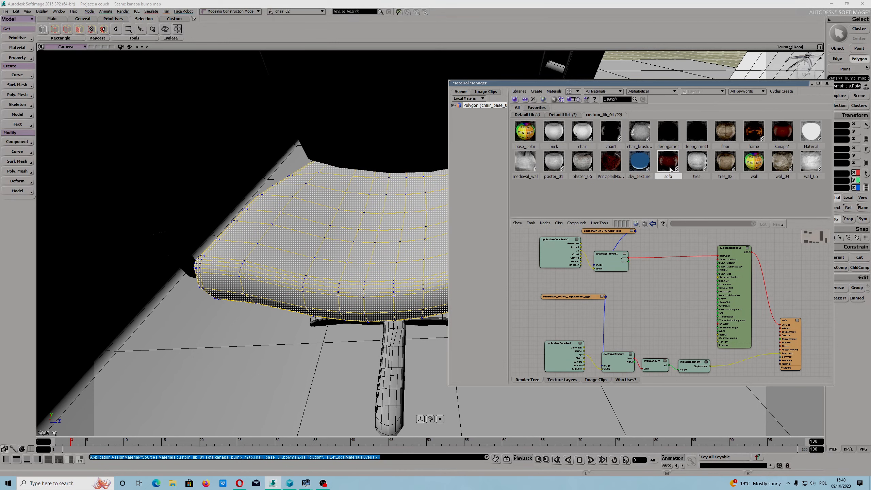
key(space)
key(q)
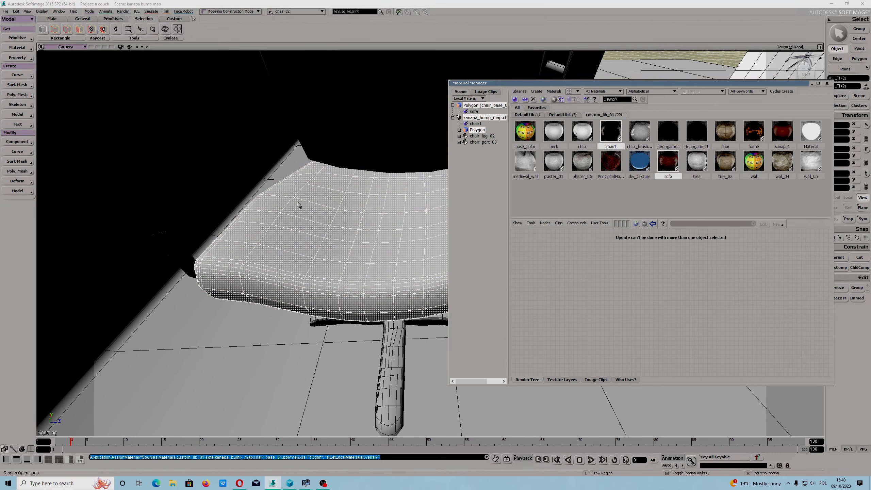
drag(208, 148, 328, 308)
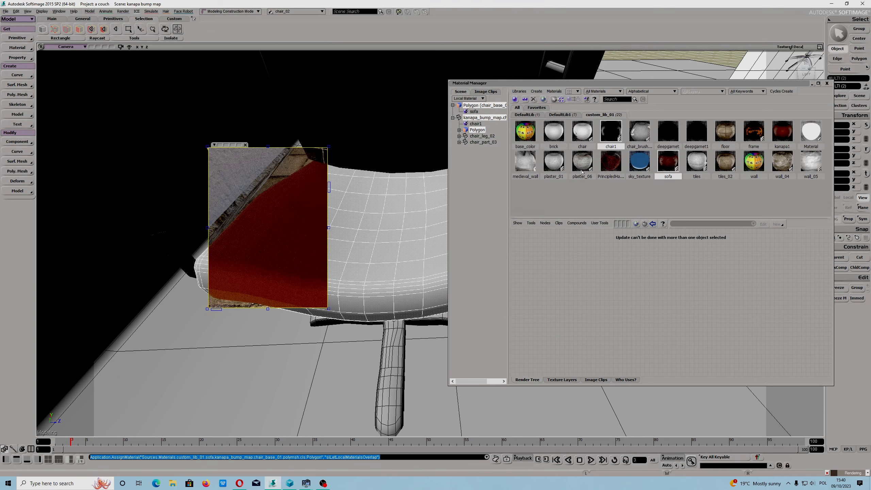
- Try the chair1 material on the whole chair seat and its polygon cluster, and replace it with kanapa1
click(611, 129)
click(568, 99)
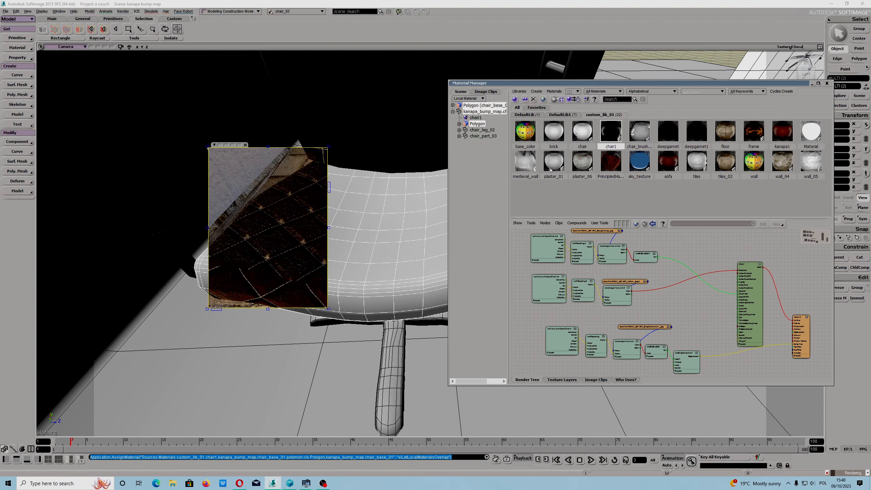
click(782, 131)
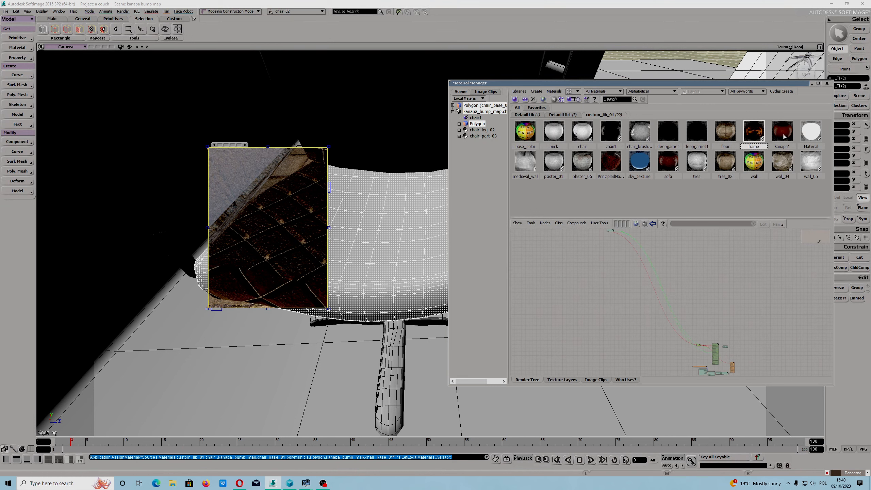
click(568, 99)
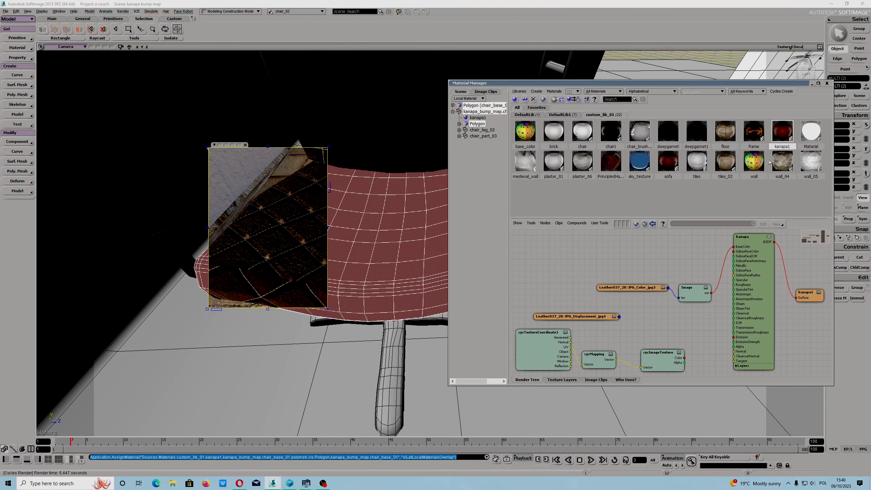
- Examine the chair seat's clusters in the selection explorer and close the render region
click(856, 109)
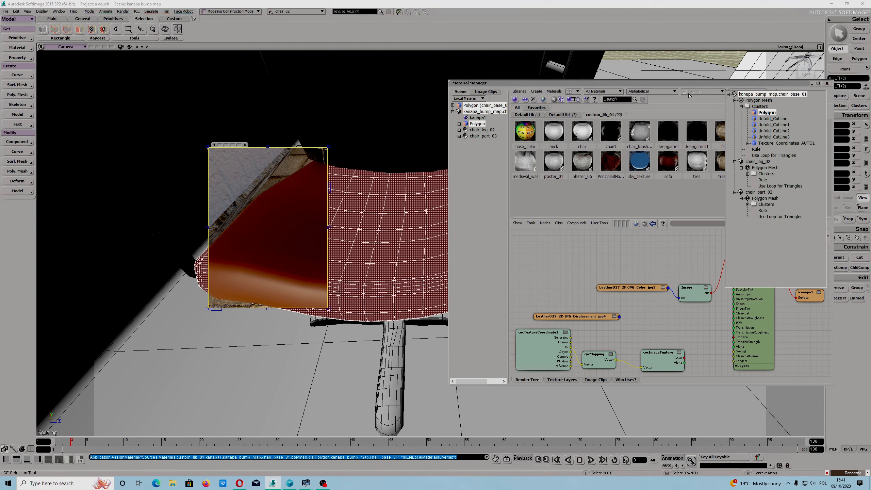
click(688, 105)
click(789, 150)
key(q)
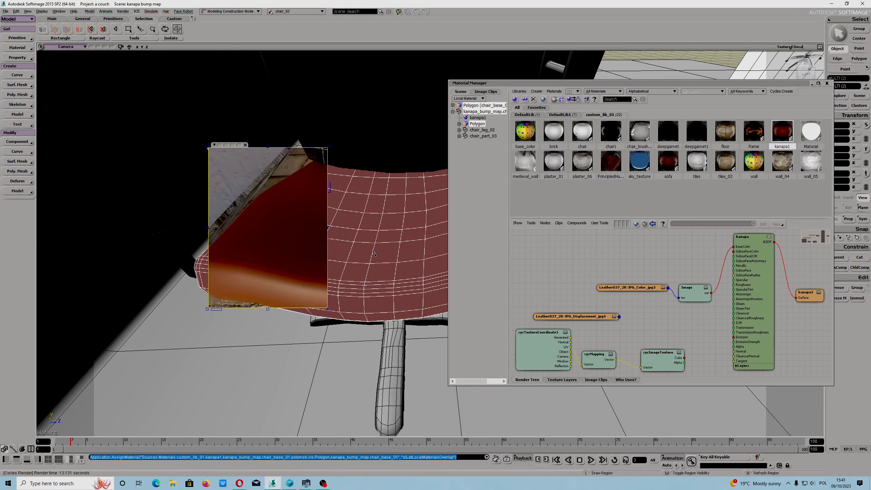
click(245, 144)
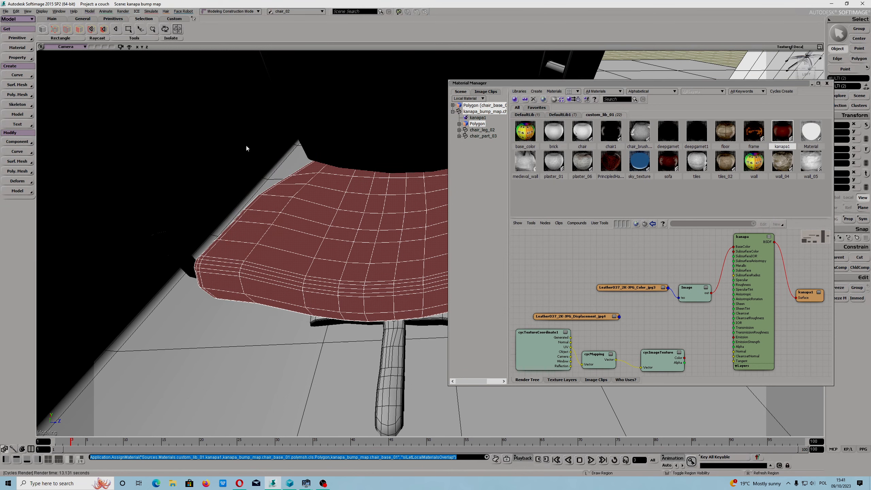
- Select a single polygon on top of the seat toward the backrest and assign the chair1 material to it
key(m)
click(319, 220)
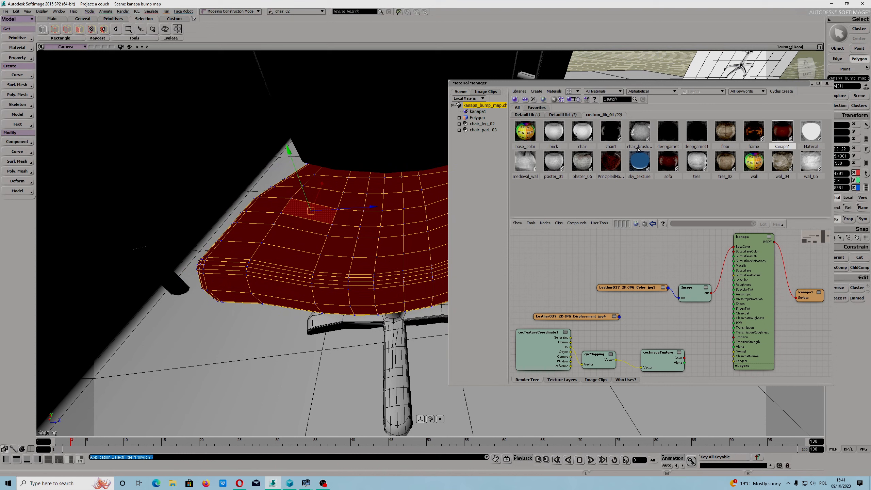
click(611, 132)
click(572, 99)
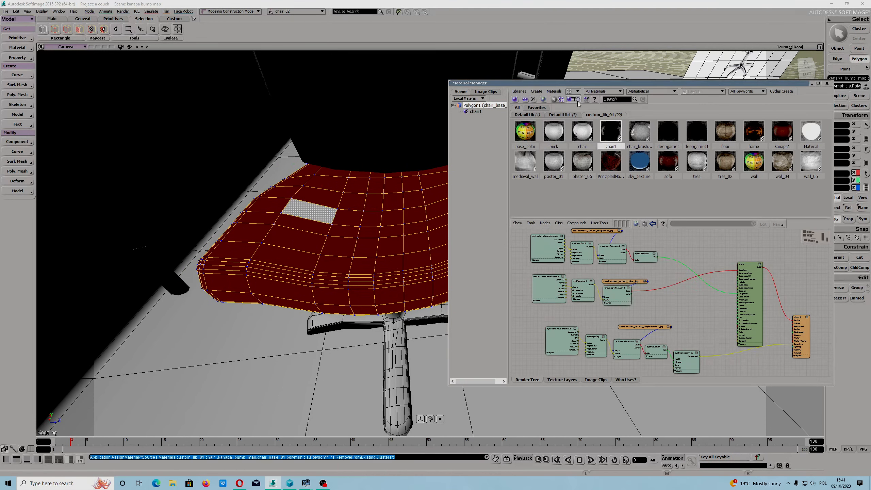
- Assign the chair1 material to the second polygon in the same row and list the seat's clusters
click(349, 216)
click(618, 135)
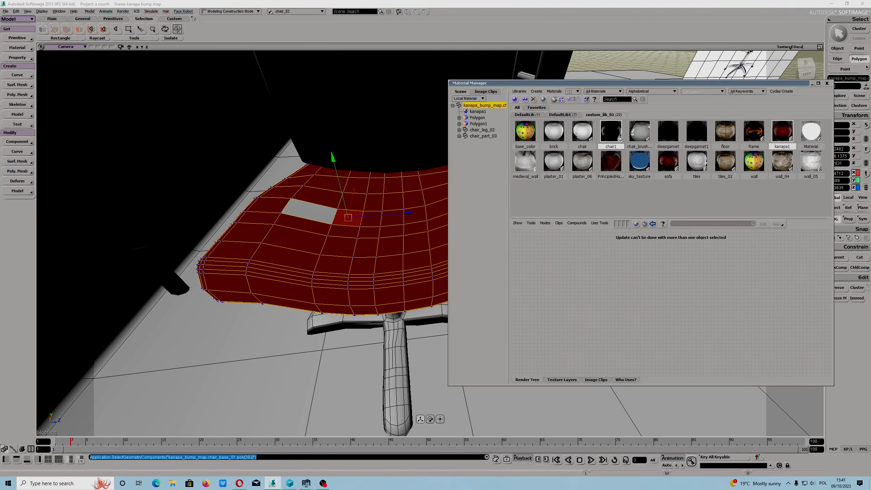
click(573, 100)
right_drag(346, 246, 398, 252)
click(858, 105)
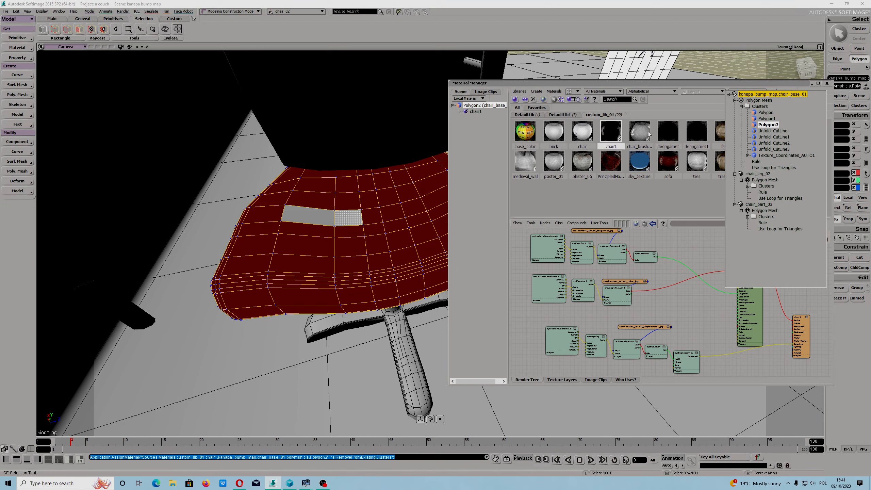
- Assign the sofa material to the third polygon in the row, next to the two chair1 polygons
click(666, 161)
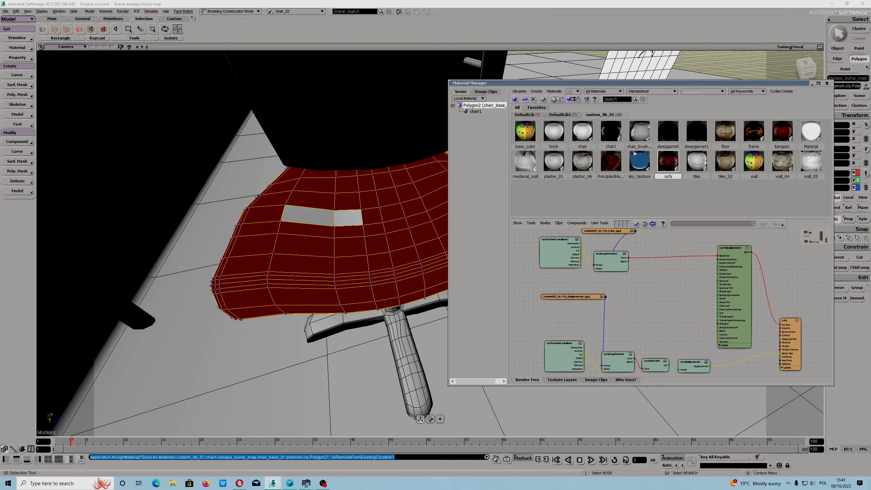
key(m)
click(370, 217)
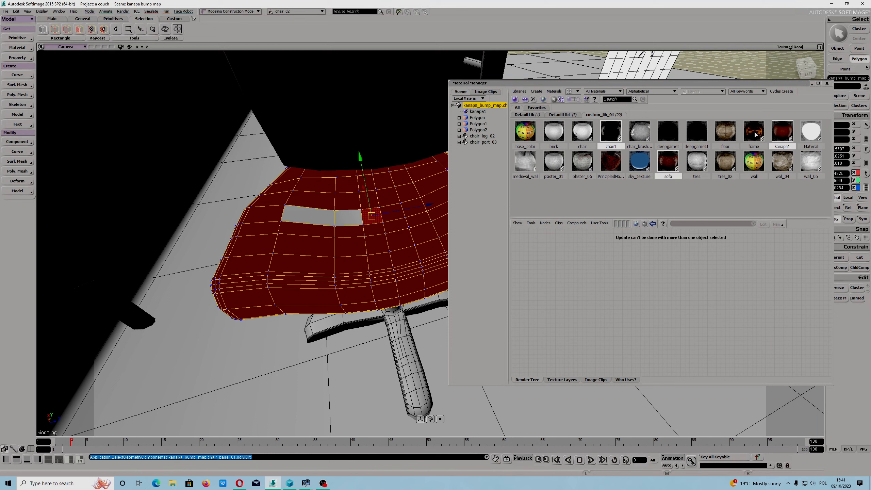
click(781, 134)
click(665, 166)
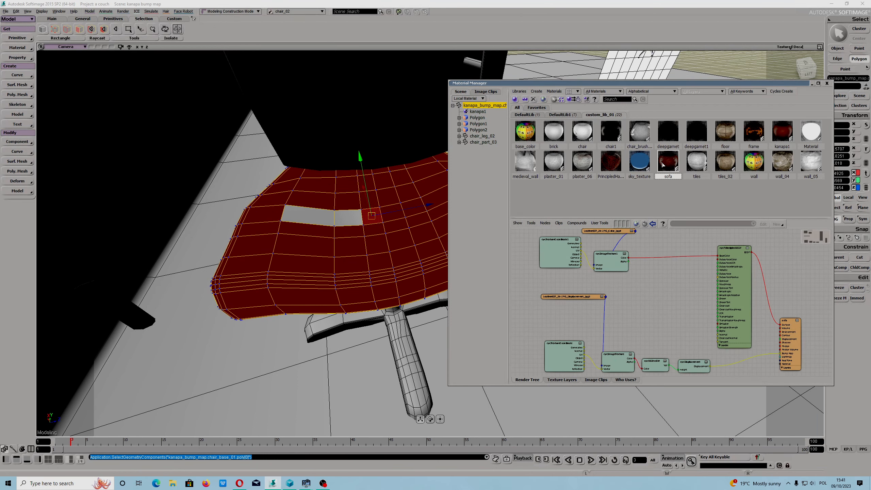
click(574, 100)
- Assign the sofa material to the fourth polygon in the row
click(393, 211)
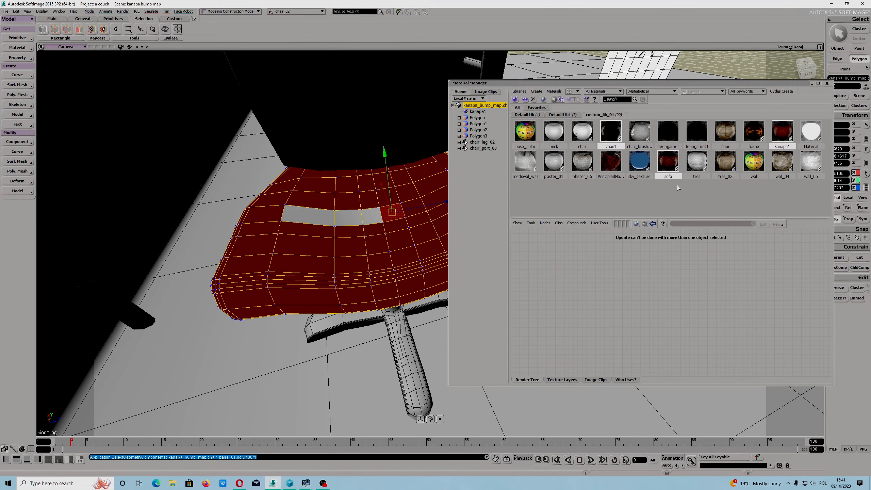
click(784, 135)
click(666, 167)
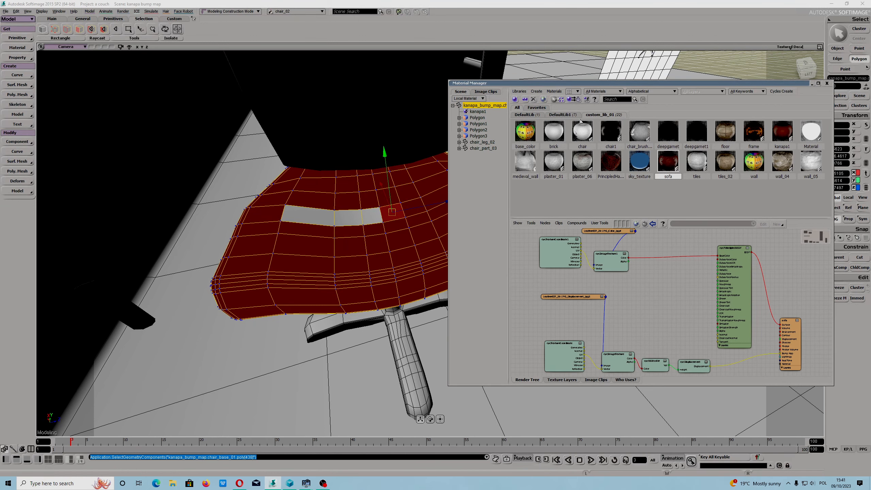
click(573, 100)
- Select the fifth polygon in the row and assign the sofa material to it
click(412, 208)
middle_drag(415, 251, 398, 247)
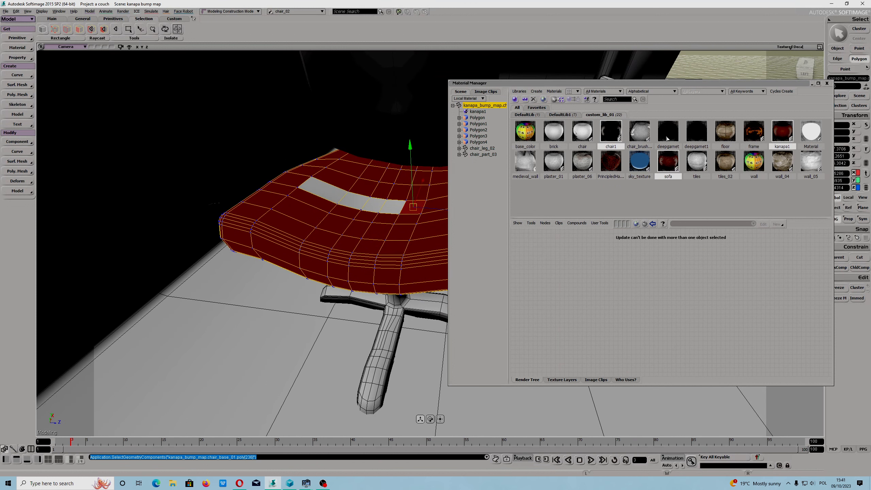
click(608, 137)
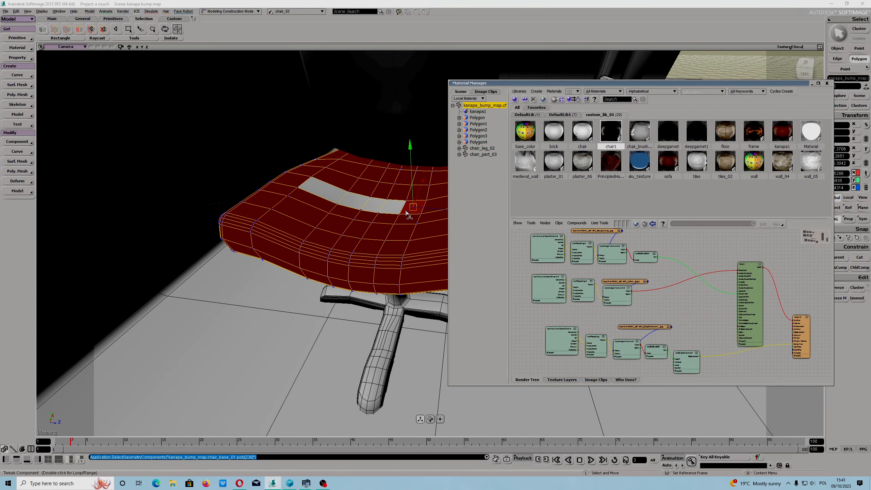
click(617, 164)
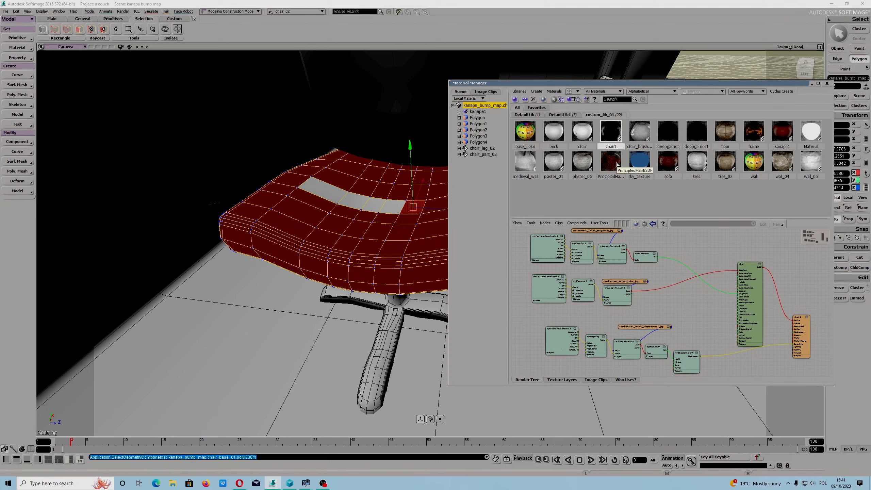
click(670, 163)
click(577, 101)
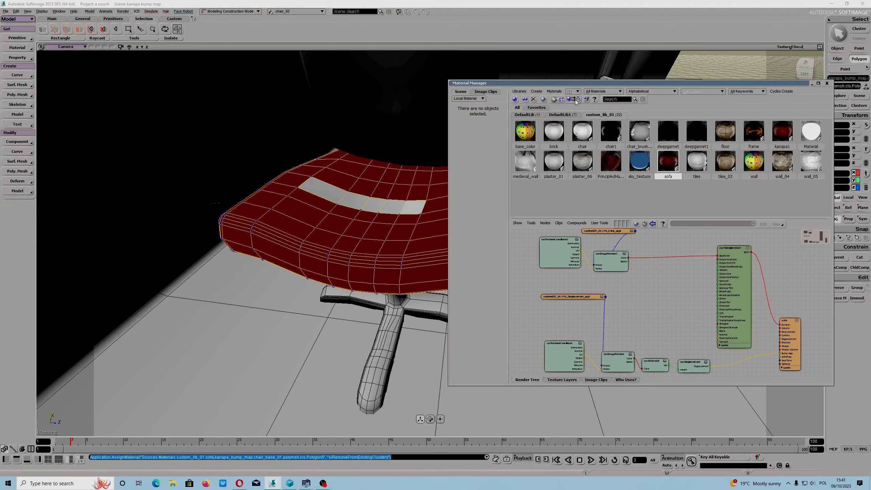
- Assign the chair_brushed_aluminium material to the fifth polygon in the row and acknowledge the empty cluster warning
click(415, 207)
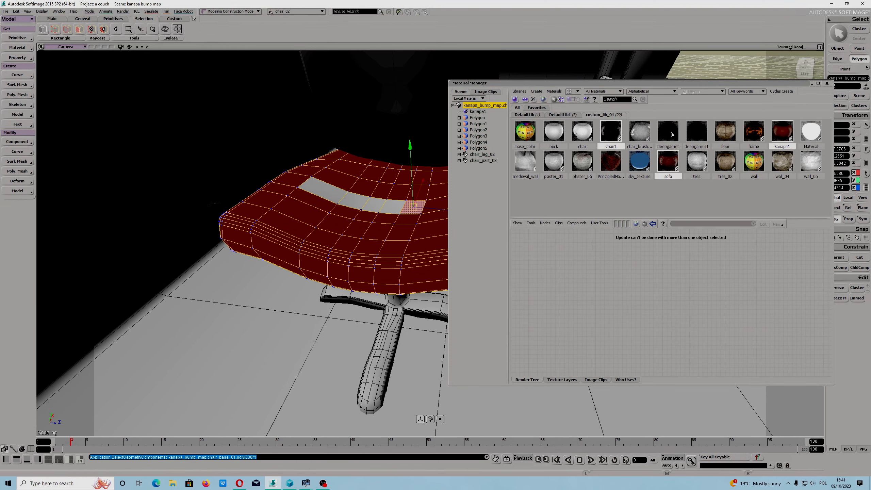
click(639, 131)
click(574, 100)
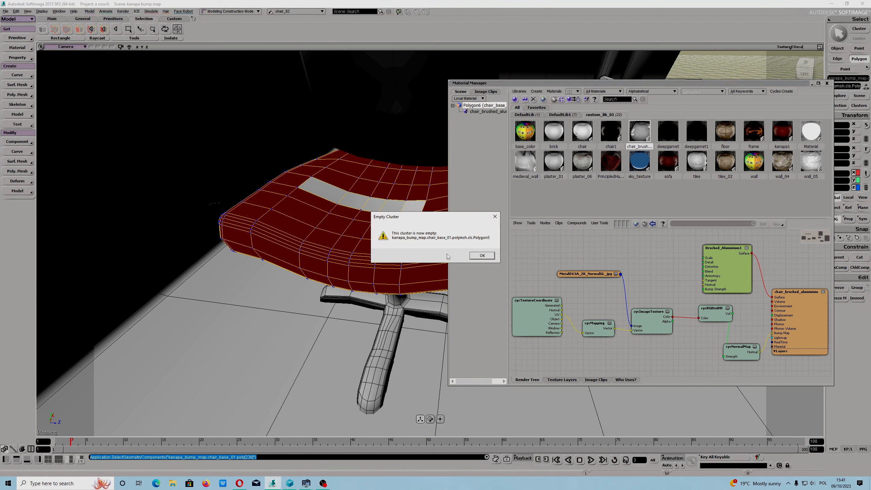
click(477, 258)
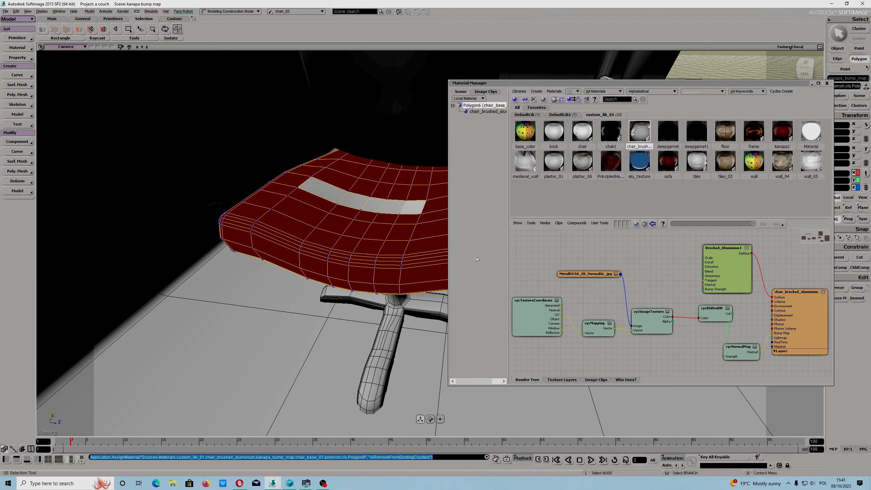
- Preview the brushed aluminium polygon with a small render region around it and close the region
click(413, 205)
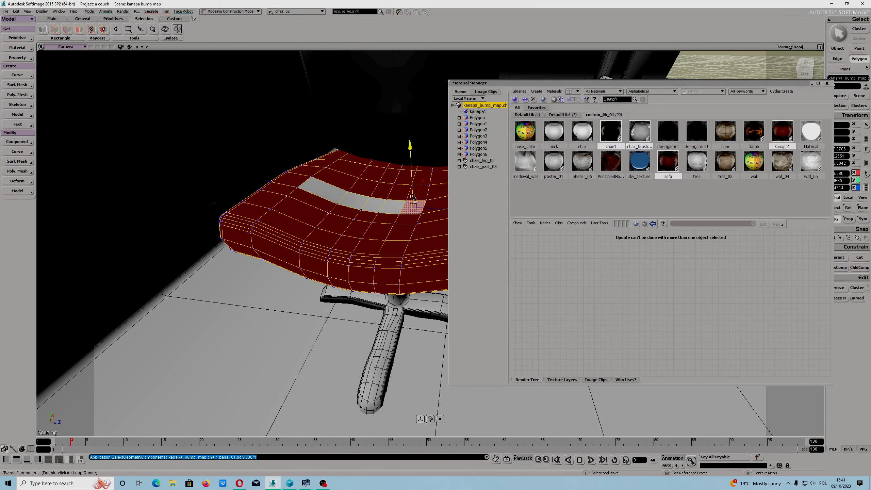
key(q)
drag(376, 177, 441, 244)
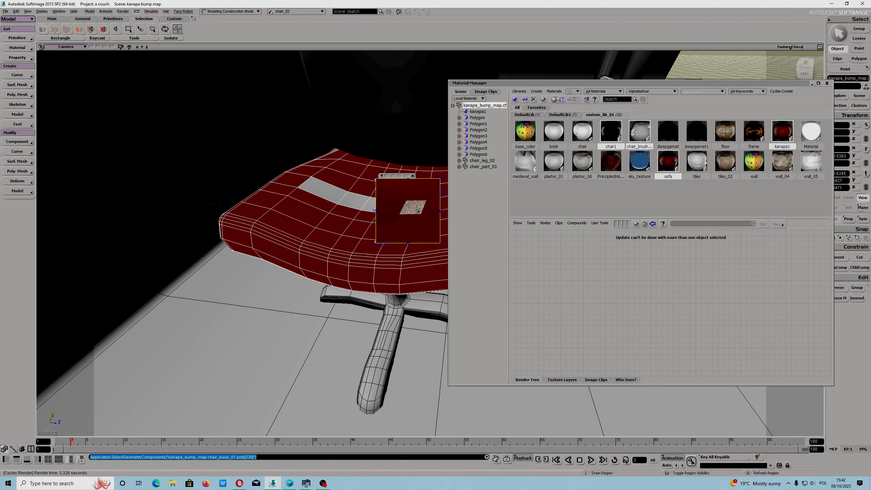
click(413, 176)
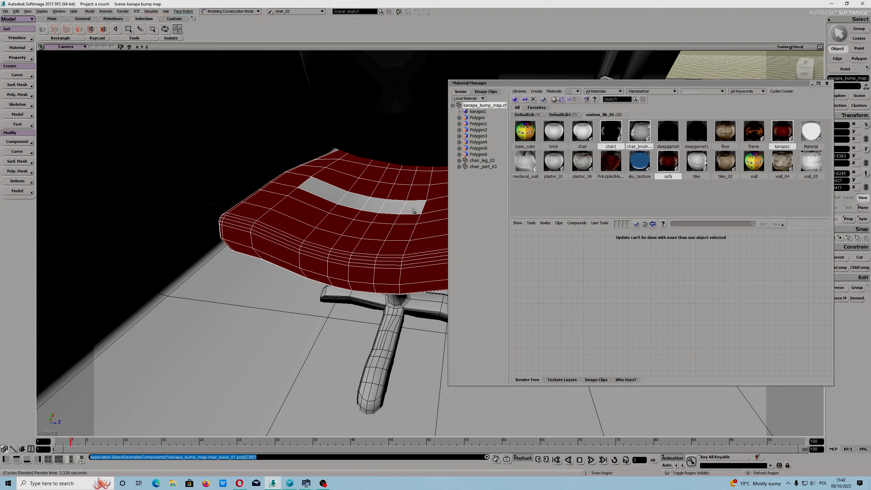
- Assign the sofa material to the fifth polygon in the row again and acknowledge the empty cluster warning
key(m)
key(f)
scroll(415, 212, down, 2)
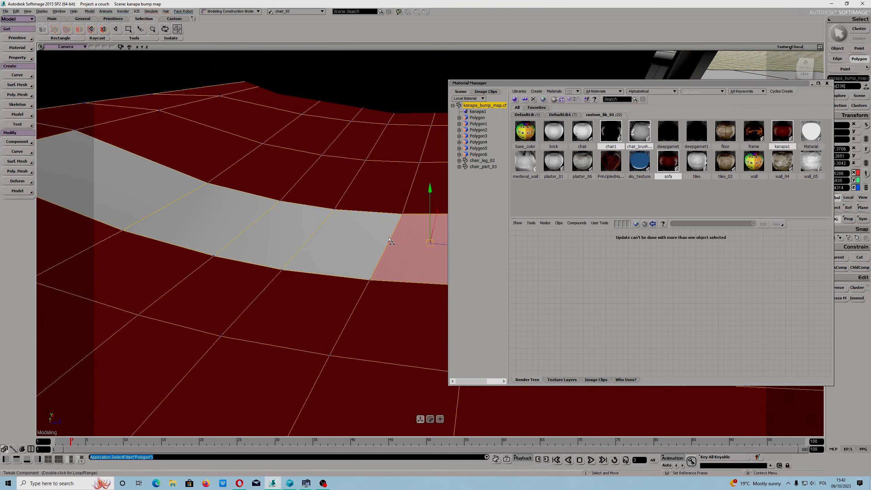
key(s)
middle_drag(340, 196, 298, 199)
click(668, 162)
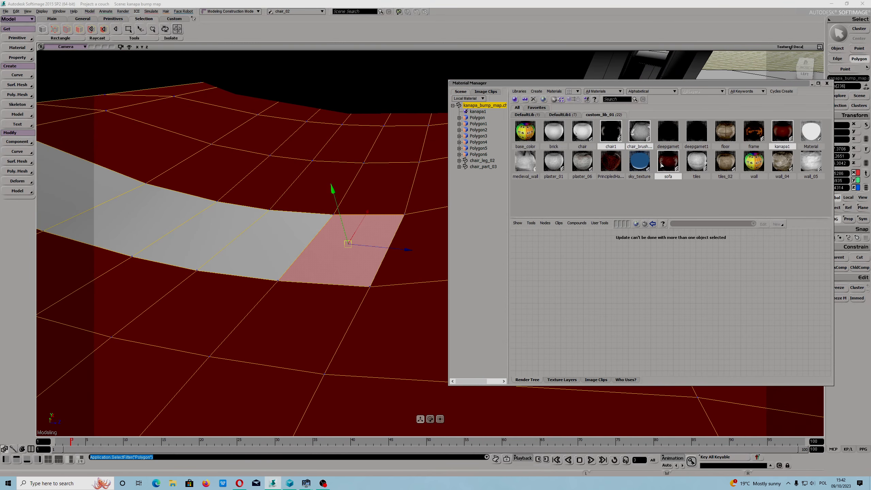
click(578, 100)
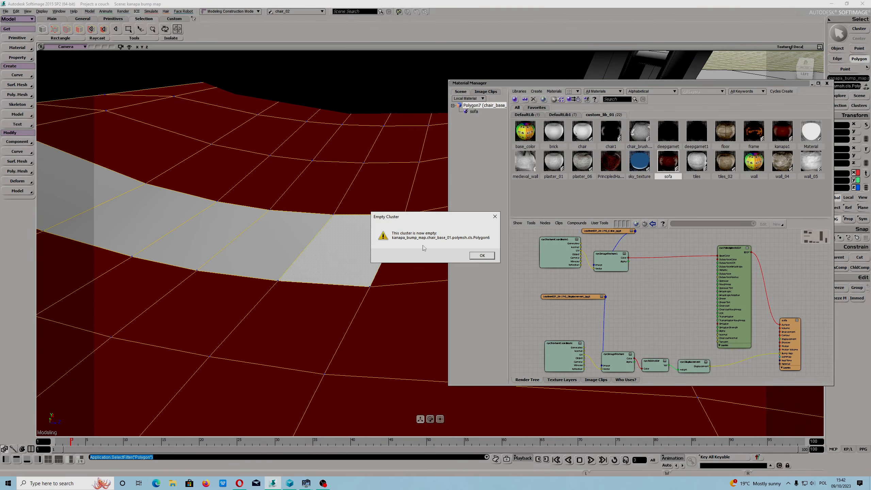
click(482, 256)
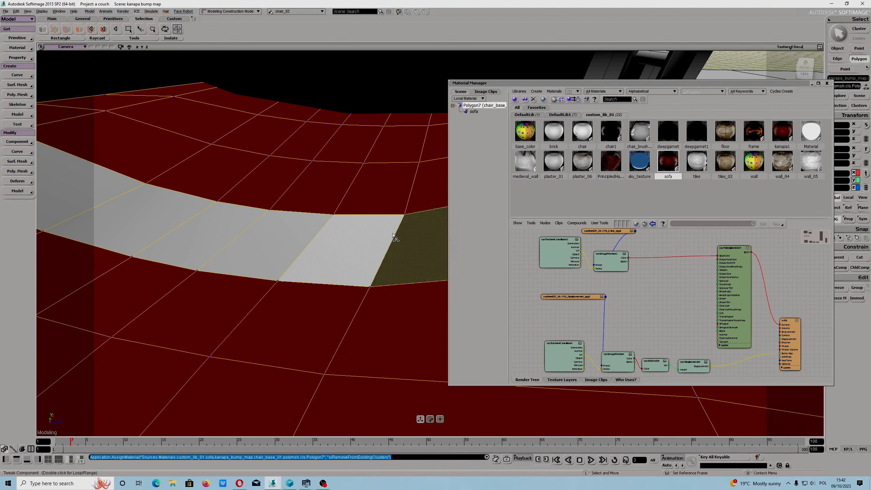
- Preview the sofa material on the fifth polygon with a render region around it and close the region
drag(262, 166, 422, 355)
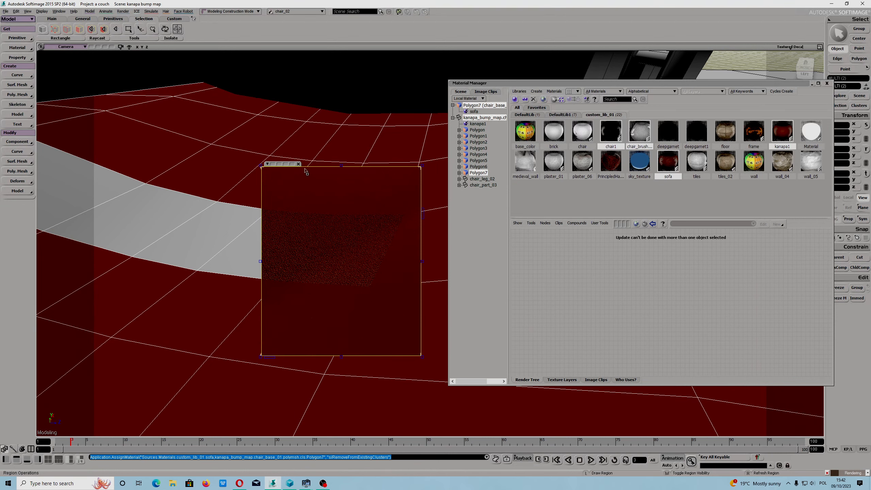
click(298, 164)
scroll(358, 255, down, 4)
scroll(357, 254, up, 1)
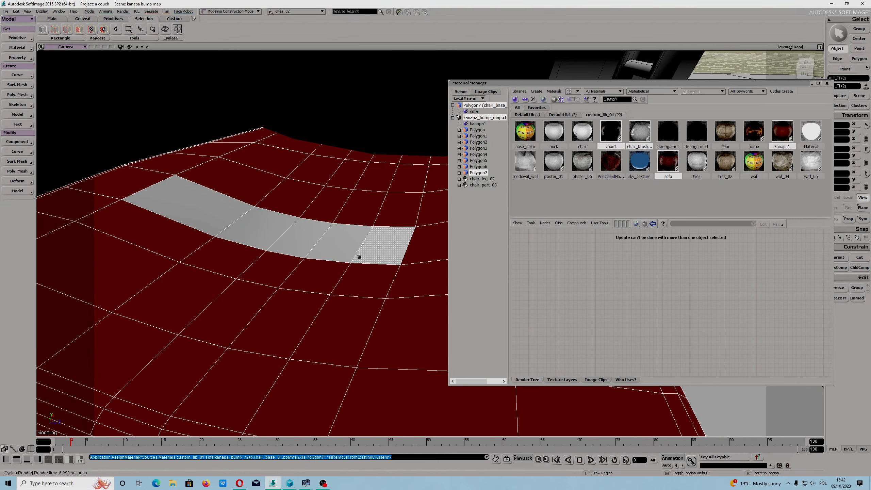
- Select all five polygons in the row, assign the kanapa1 material to them and acknowledge the empty cluster warnings
key(m)
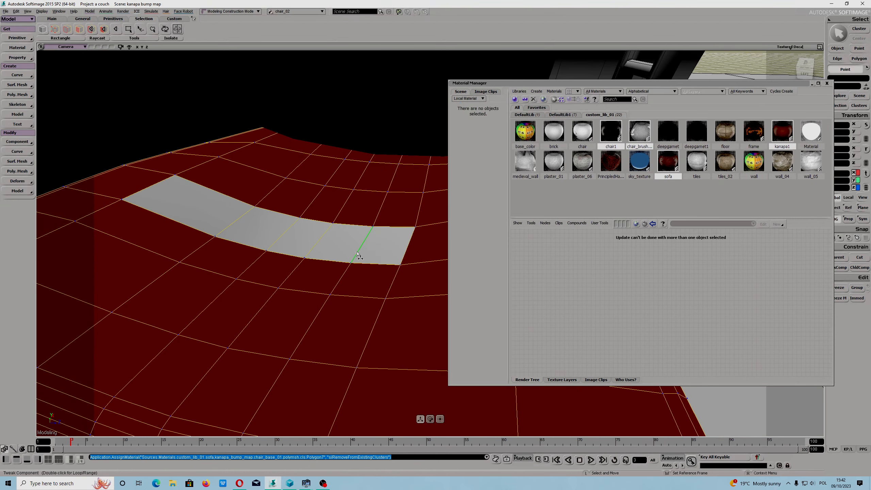
click(319, 275)
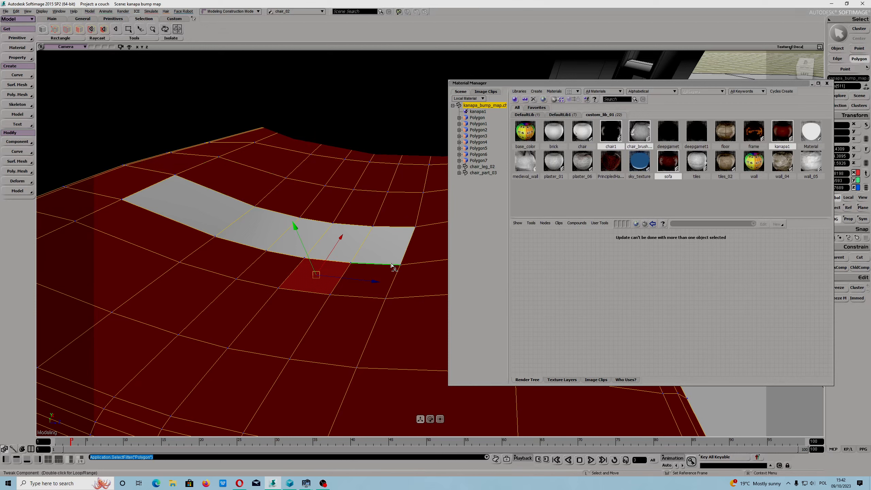
click(385, 251)
shift+click(333, 246)
shift+click(304, 240)
shift+click(268, 230)
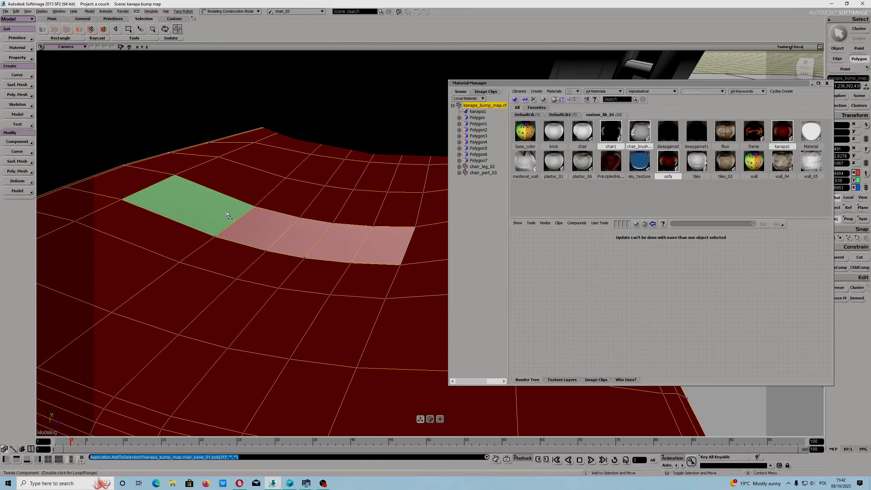
shift+click(187, 205)
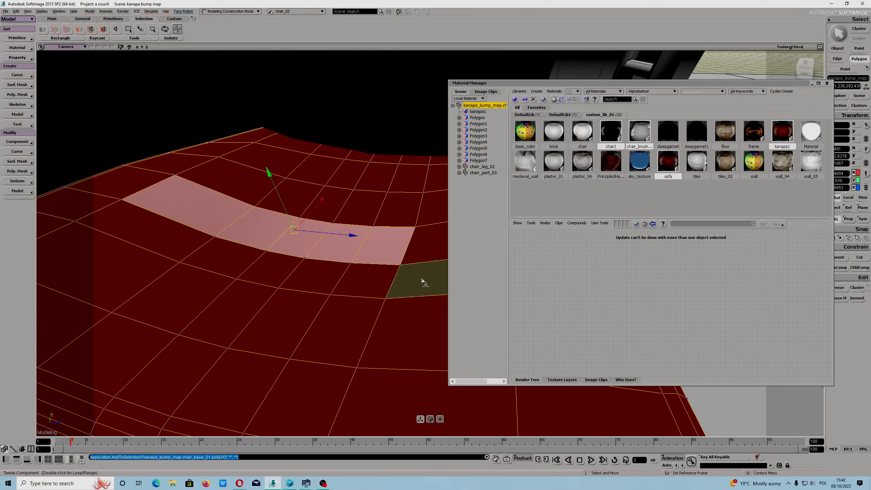
click(784, 135)
click(574, 100)
click(480, 256)
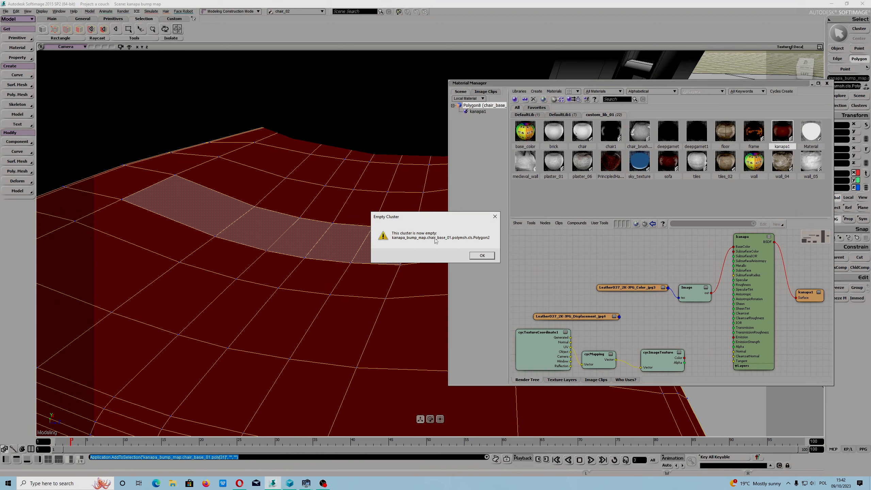
click(475, 255)
click(478, 256)
- Preview the whole kanapa1 polygon row with a large render region over the seat and close the region
key(space)
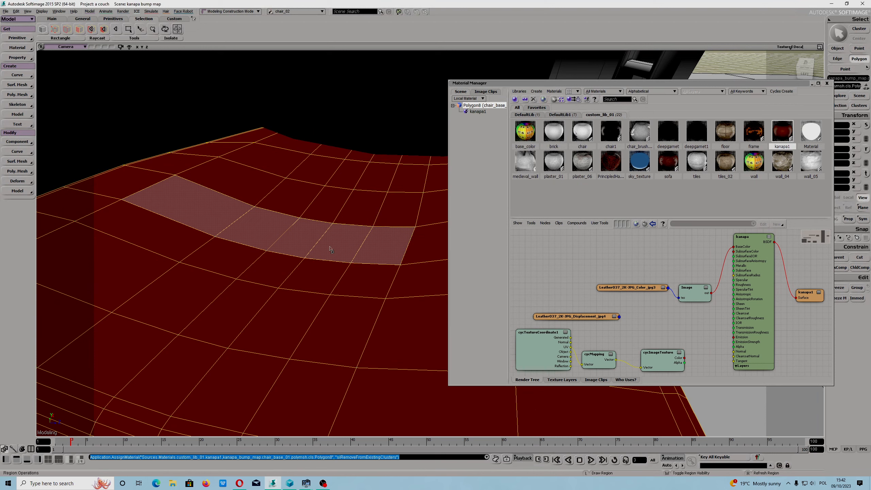
key(q)
mouse_move(108, 138)
mouse_down()
mouse_move(424, 317)
mouse_move(432, 345)
mouse_up()
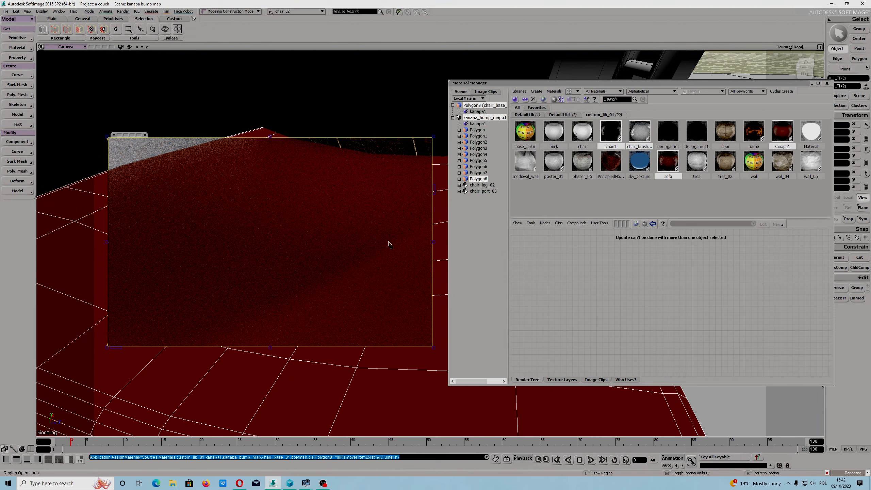
click(145, 135)
scroll(305, 222, down, 3)
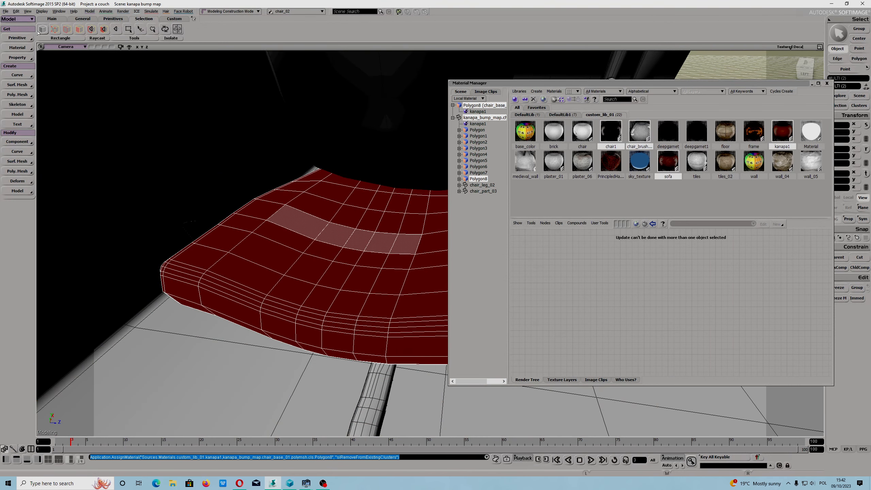
- In the rendering image preferences, set local material overlap handling to "Remove the overlap from the existing cluster(s)" and close the preferences
click(5, 11)
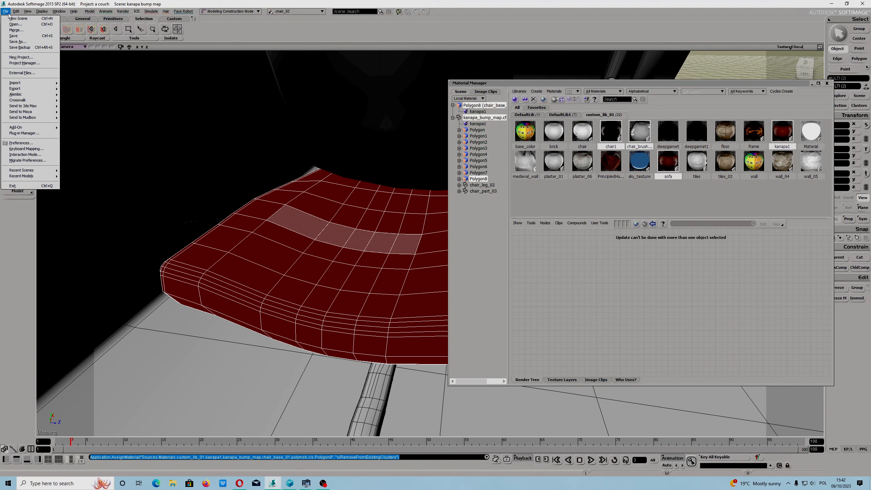
click(20, 143)
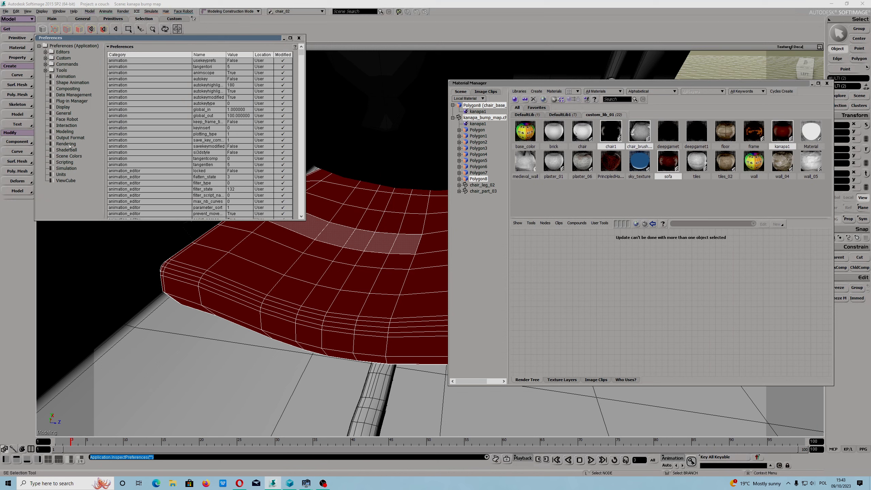
click(66, 144)
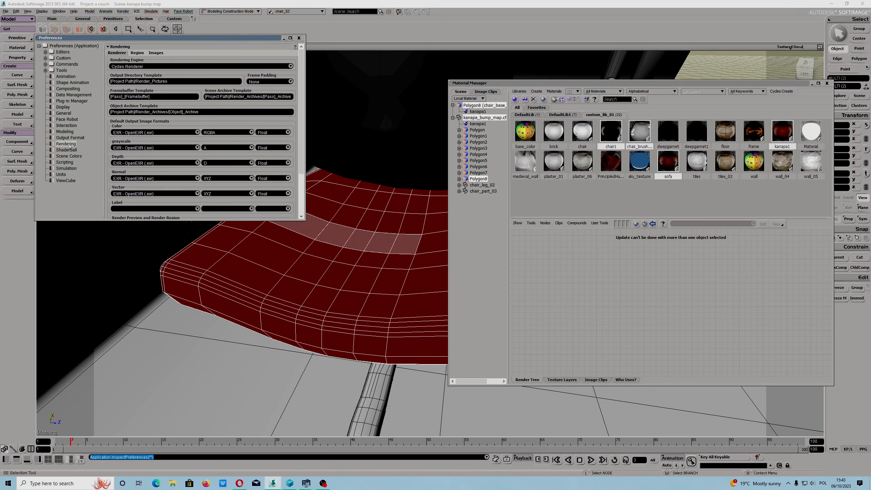
click(156, 53)
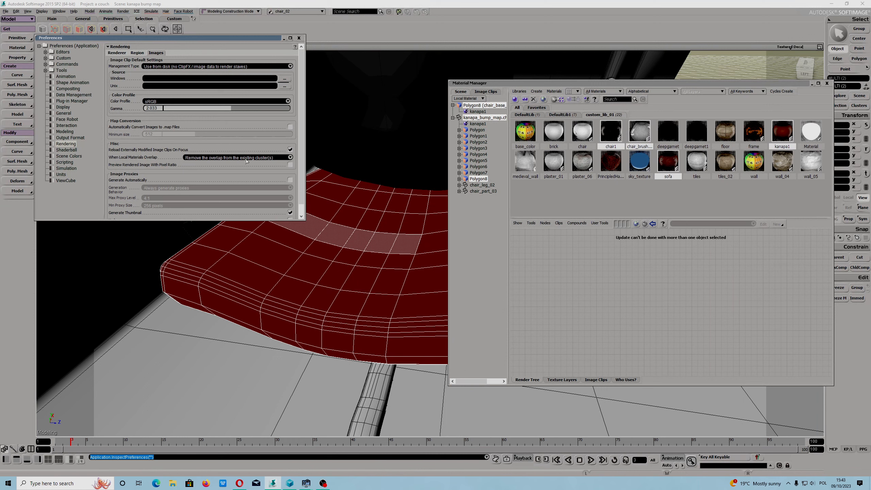
click(258, 160)
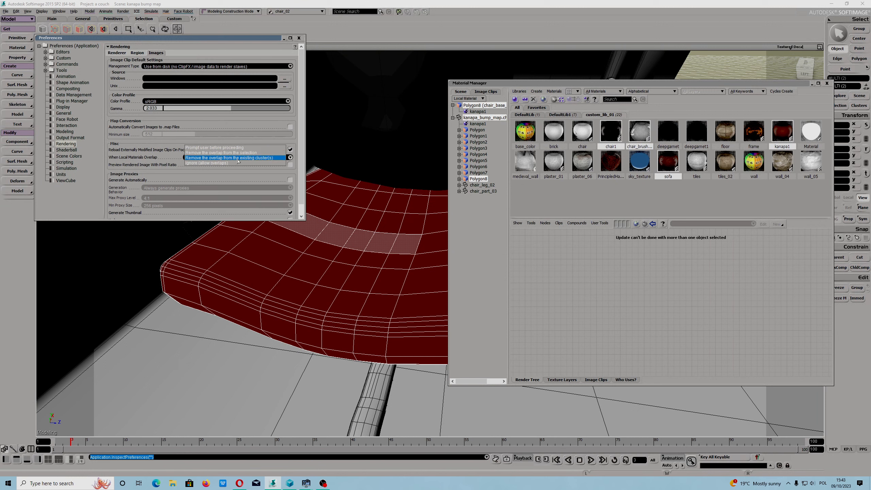
click(238, 158)
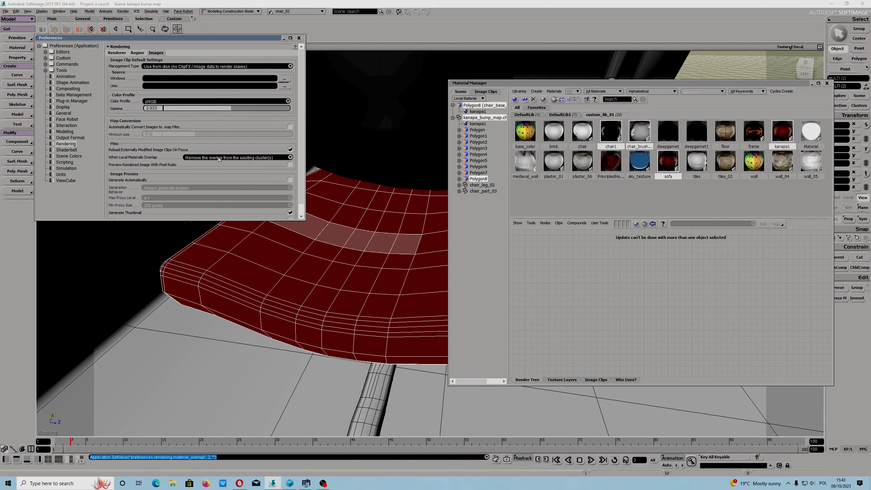
click(299, 38)
- Bring the full chair into view, preview it with a render region and close the region
scroll(379, 244, down, 4)
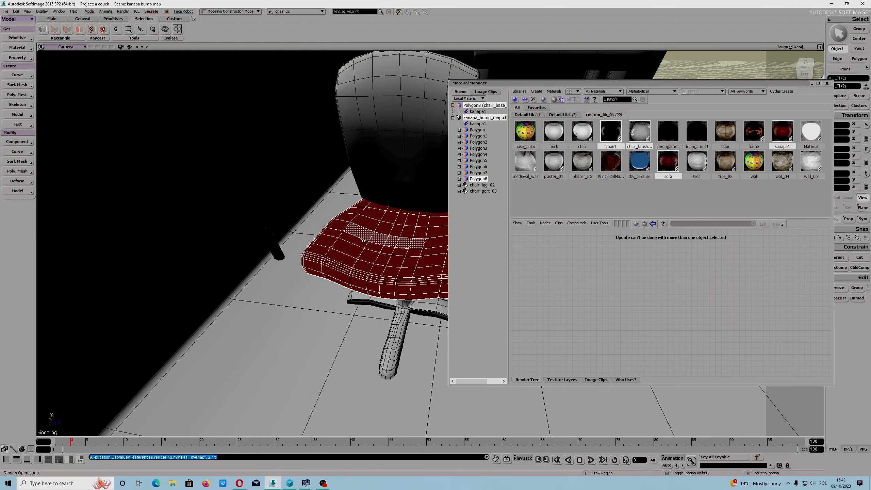
drag(374, 242, 251, 254)
right_drag(251, 254, 340, 280)
key(m)
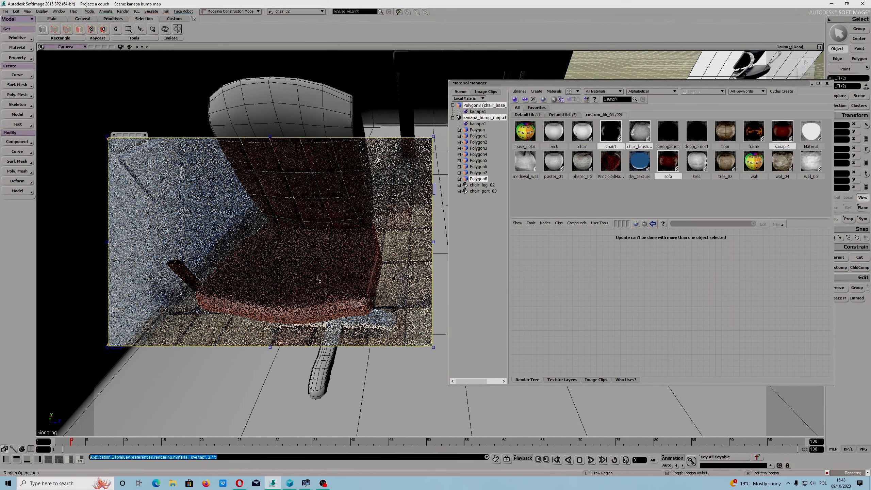
click(145, 135)
- Select a wide band of polygons across the chair seat, assign the sofa material to it and acknowledge the empty cluster warning
key(m)
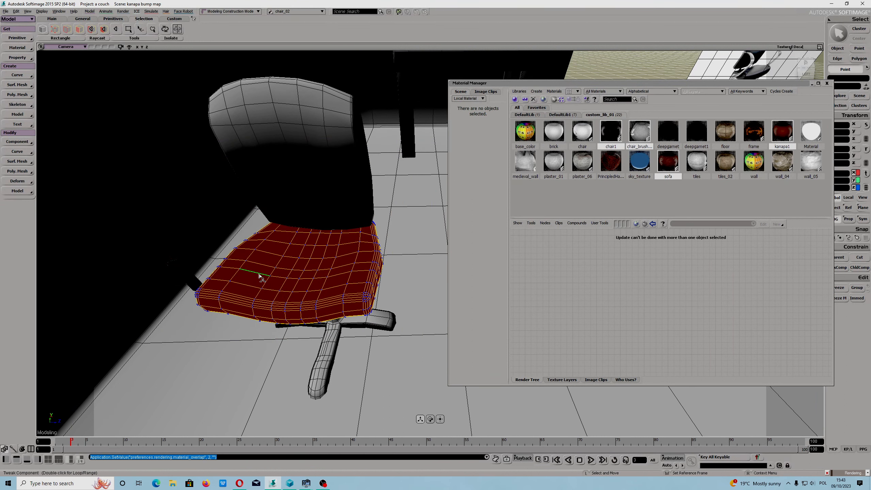
key(u)
mouse_move(242, 254)
mouse_down()
mouse_move(252, 291)
mouse_move(343, 299)
mouse_move(333, 259)
mouse_up()
drag(252, 258, 334, 288)
click(244, 254)
mouse_move(241, 253)
mouse_down()
mouse_move(352, 288)
mouse_move(361, 272)
mouse_move(354, 262)
mouse_move(340, 273)
mouse_move(255, 270)
mouse_move(254, 292)
mouse_move(321, 297)
mouse_up()
click(668, 163)
click(573, 100)
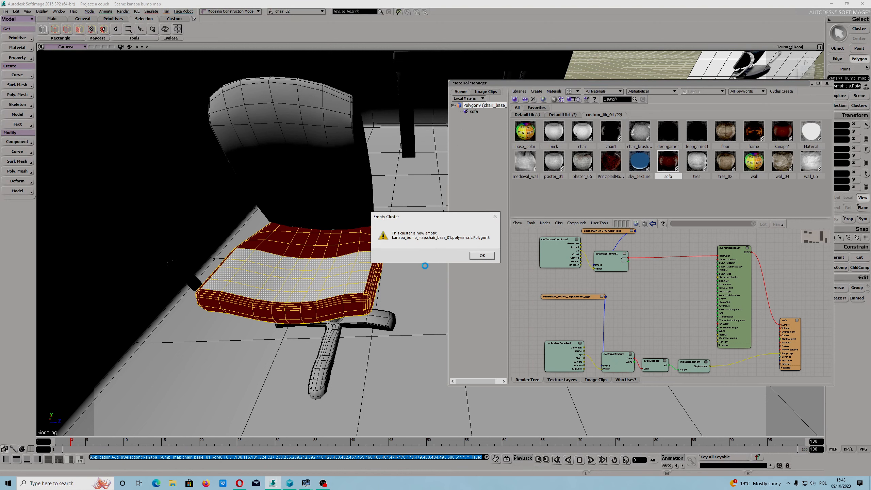
click(481, 256)
- Preview the sofa material on the seat band with a render region around the seat and close the region
key(q)
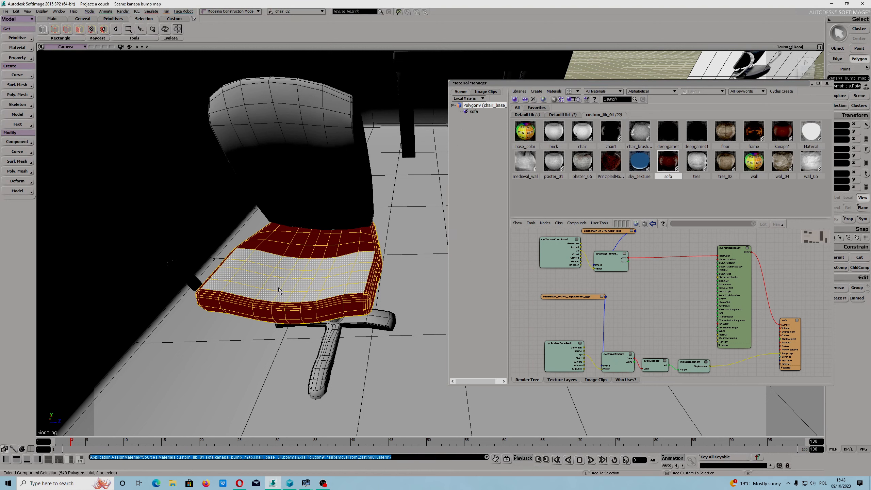
mouse_move(194, 217)
mouse_down()
mouse_move(236, 260)
mouse_move(386, 354)
mouse_up()
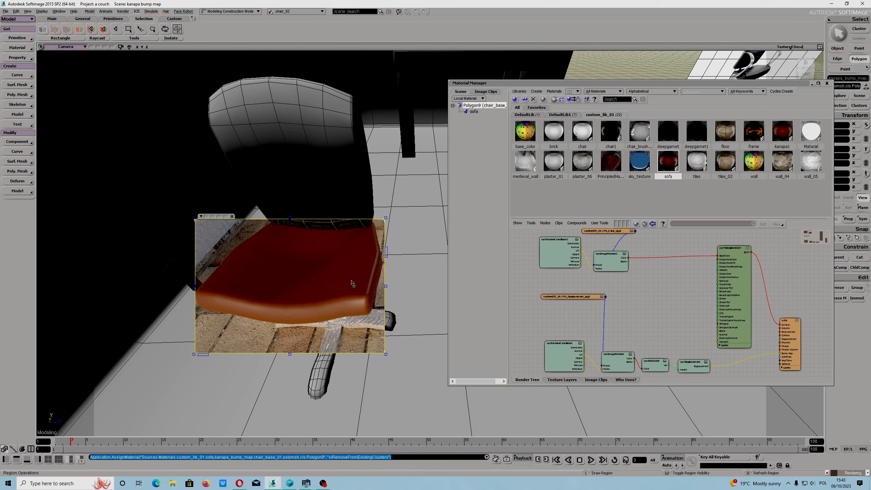
click(232, 217)
- Assign the chair1 material to the seat band's cluster and preview the seat with a render region
click(611, 131)
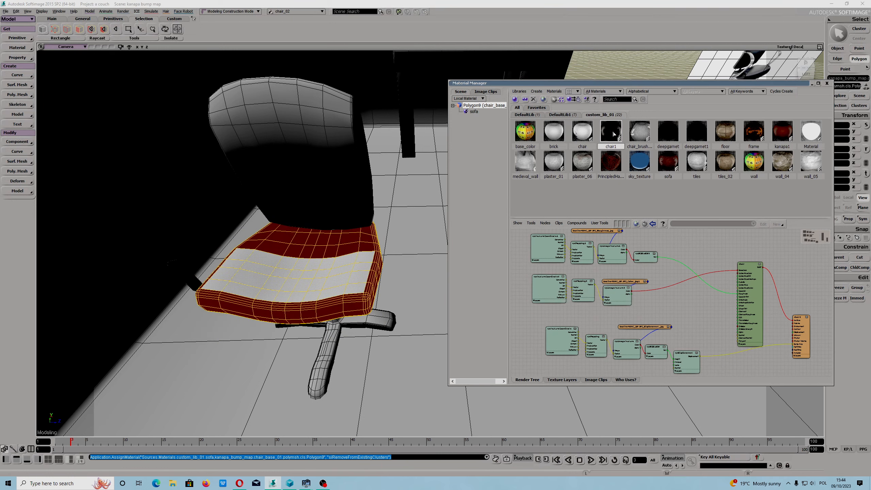
click(571, 99)
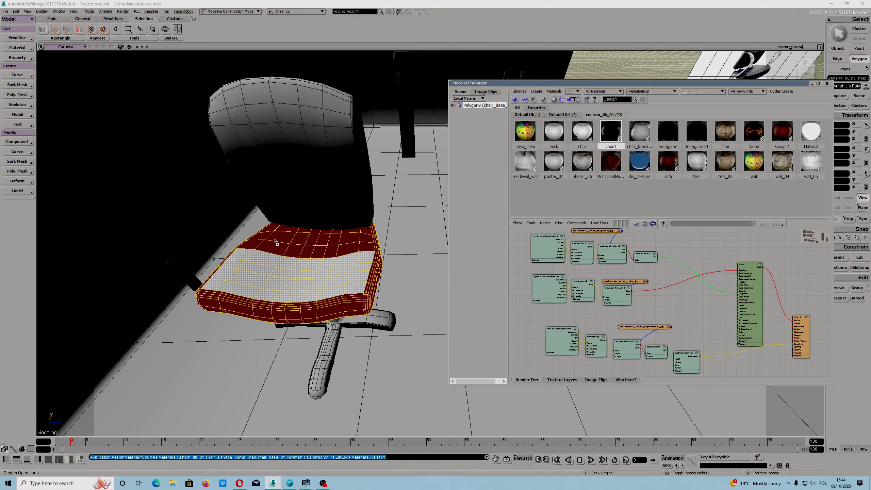
drag(205, 216, 368, 362)
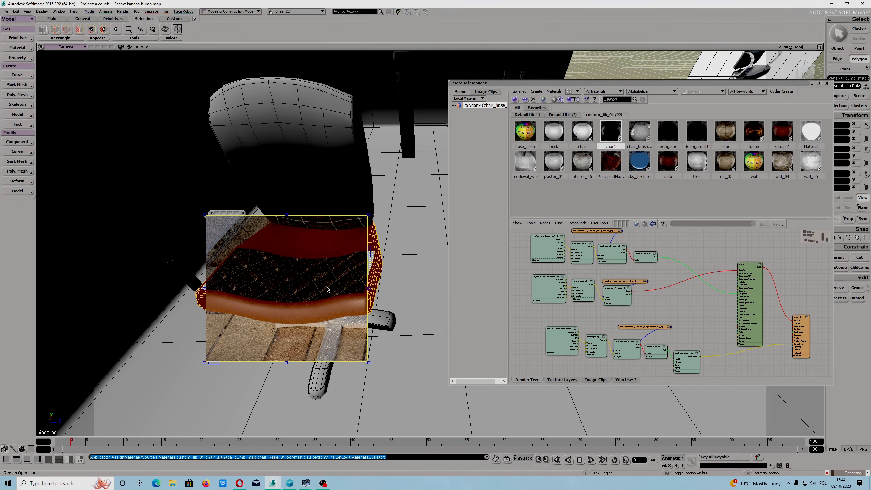
click(243, 213)
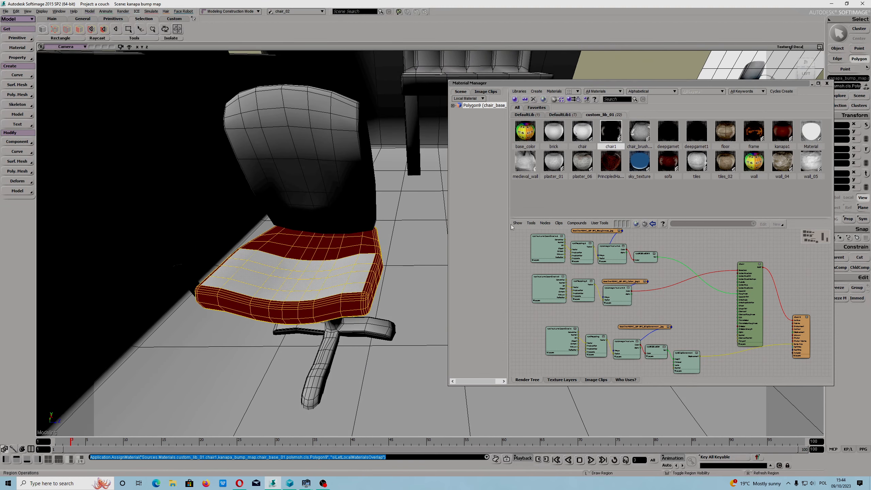
- Assign the kanapa1 material to the seat band's cluster, then briefly show the render region over the seat
click(779, 147)
click(572, 99)
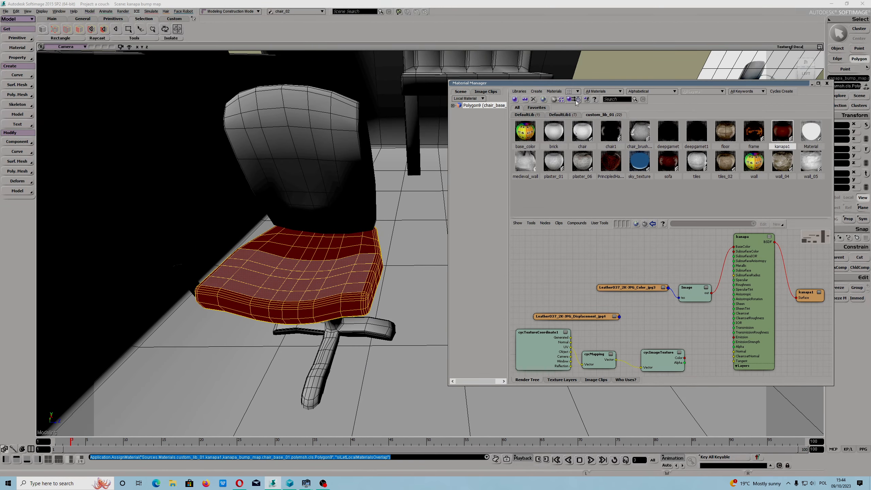
middle_click(404, 235)
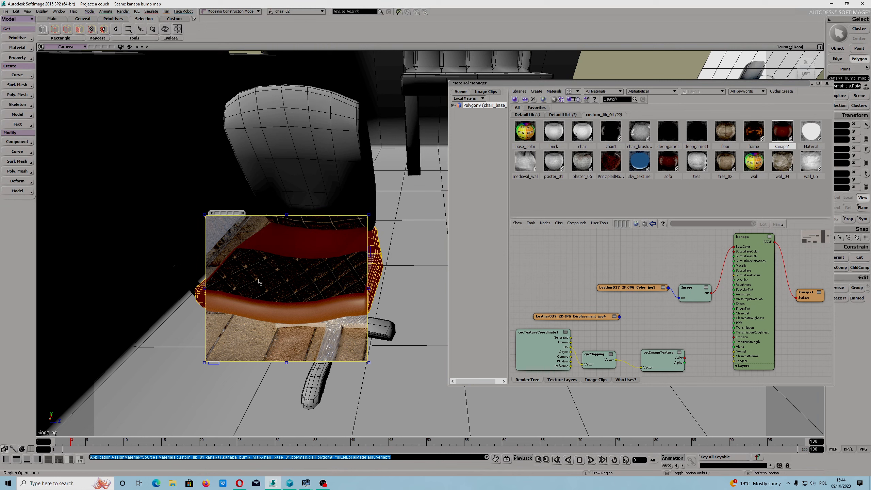
click(243, 213)
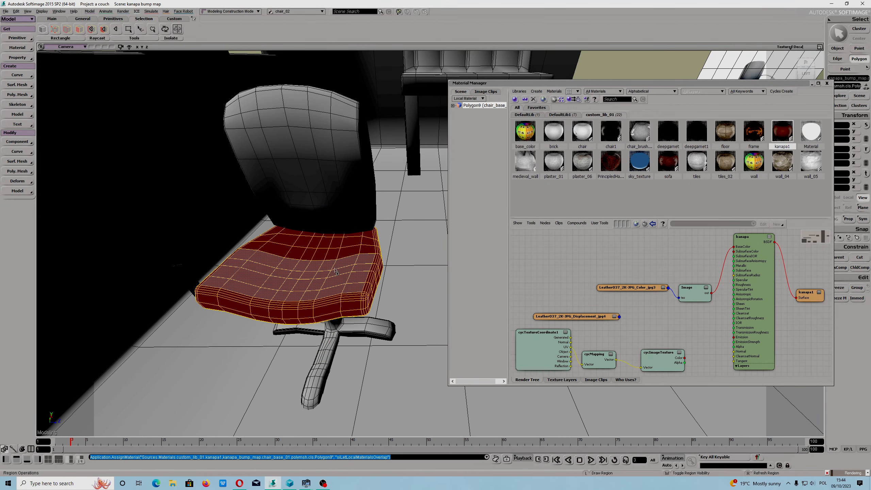
- Select a single polygon in the middle of the seat and assign the kanapa1 material to it
key(m)
click(344, 260)
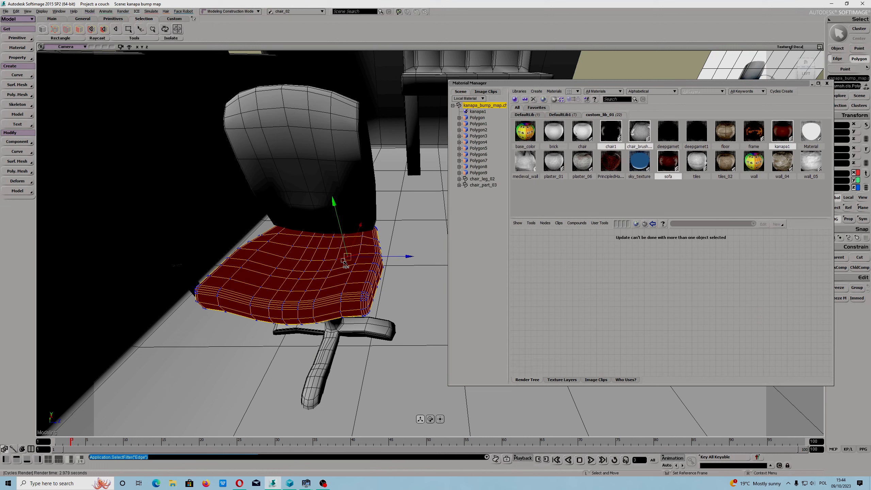
click(315, 269)
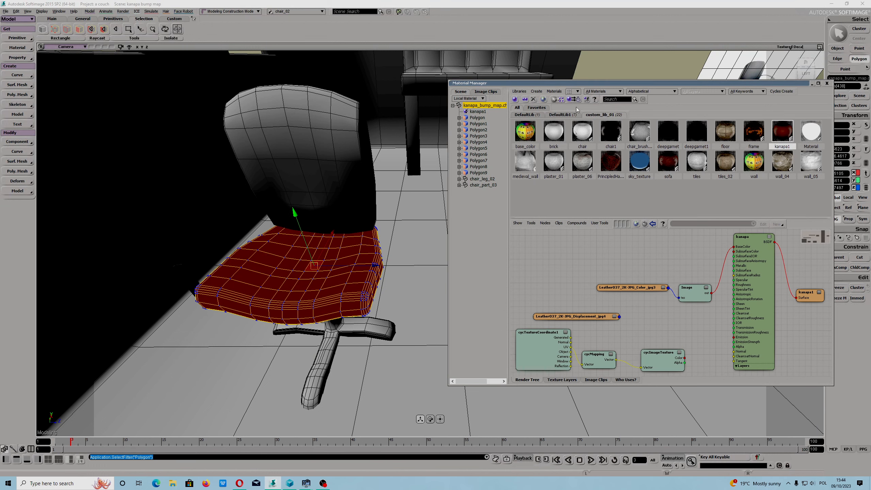
- Assign the kanapa1 material to the neighbouring seat polygon and close the Material Manager
click(328, 267)
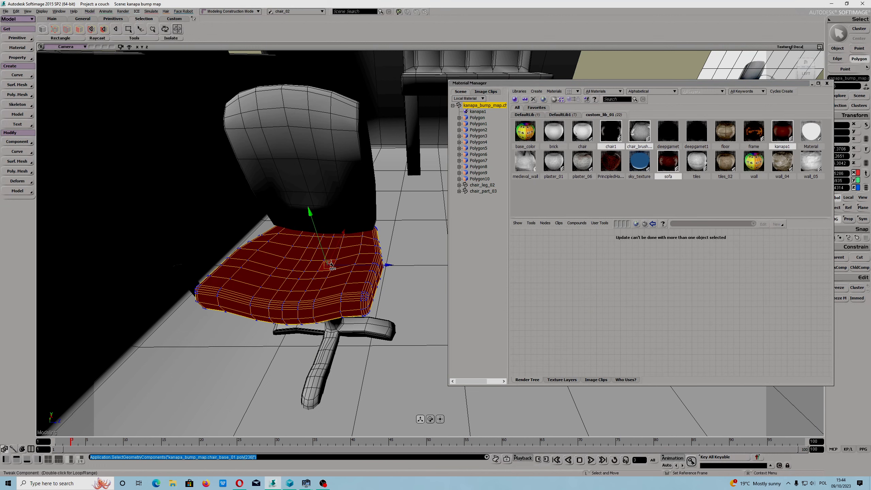
click(782, 132)
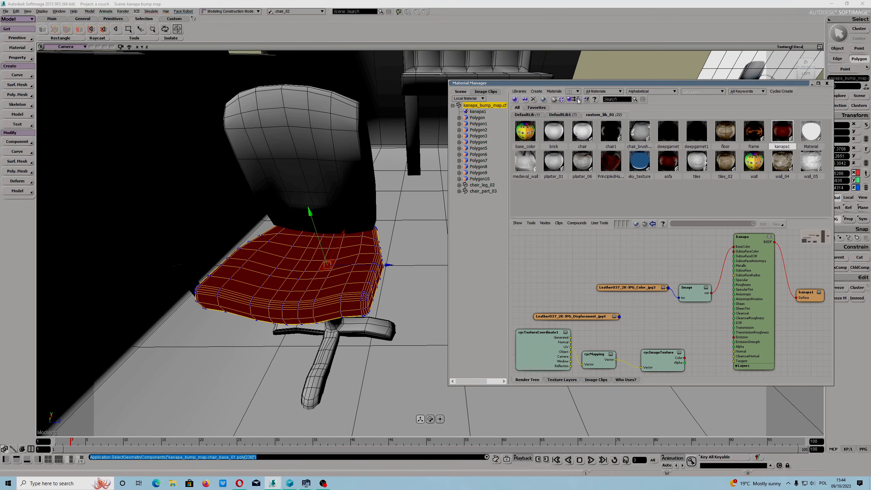
click(578, 100)
click(310, 271)
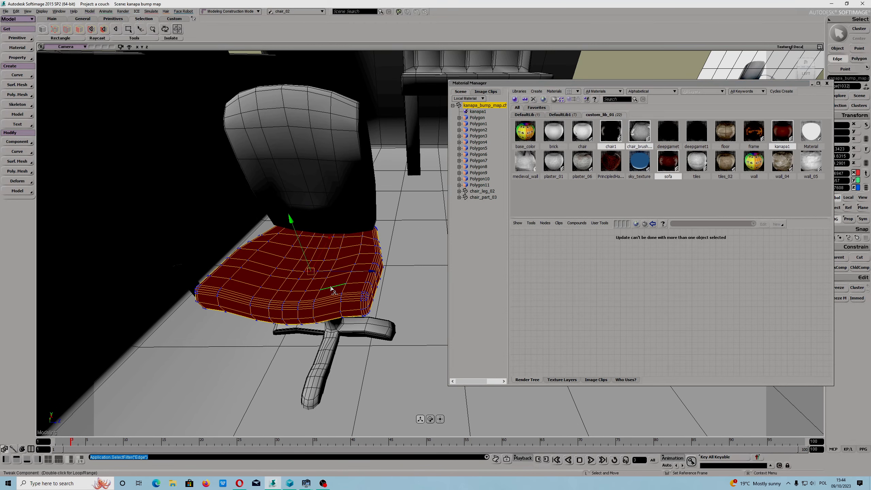
click(827, 84)
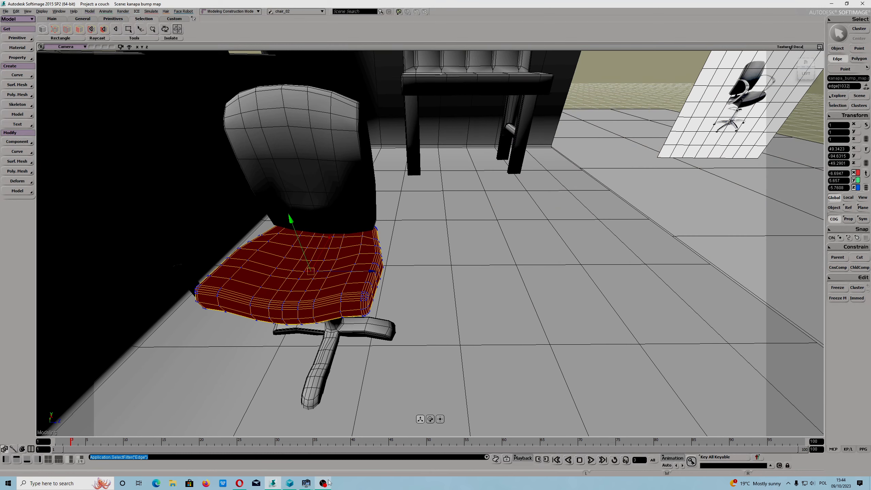